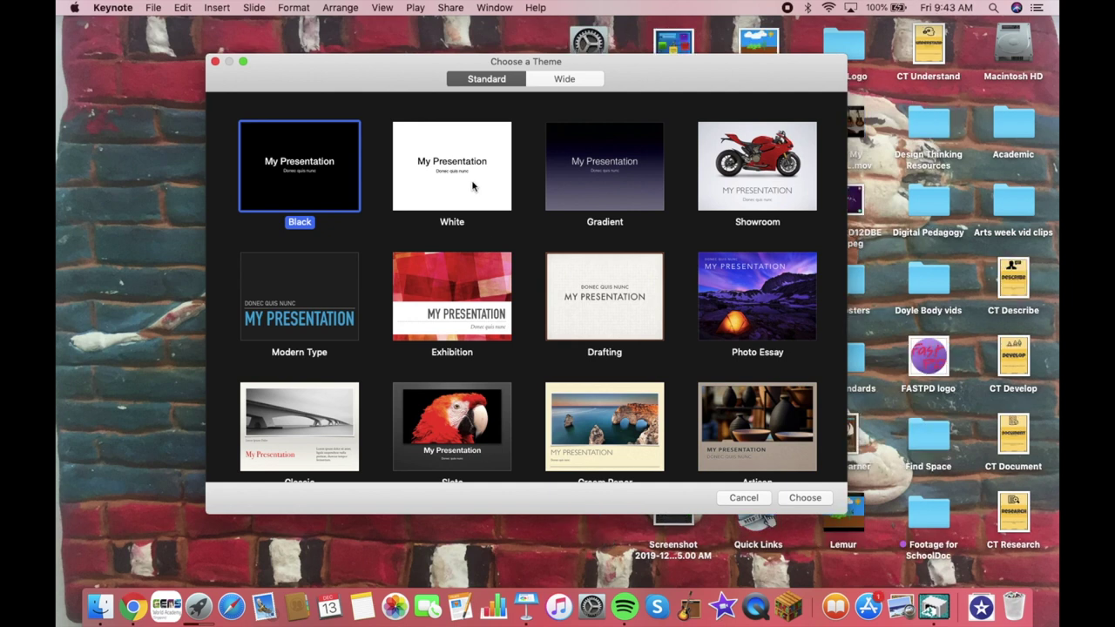
- Select the White theme in the Standard theme set
click(472, 185)
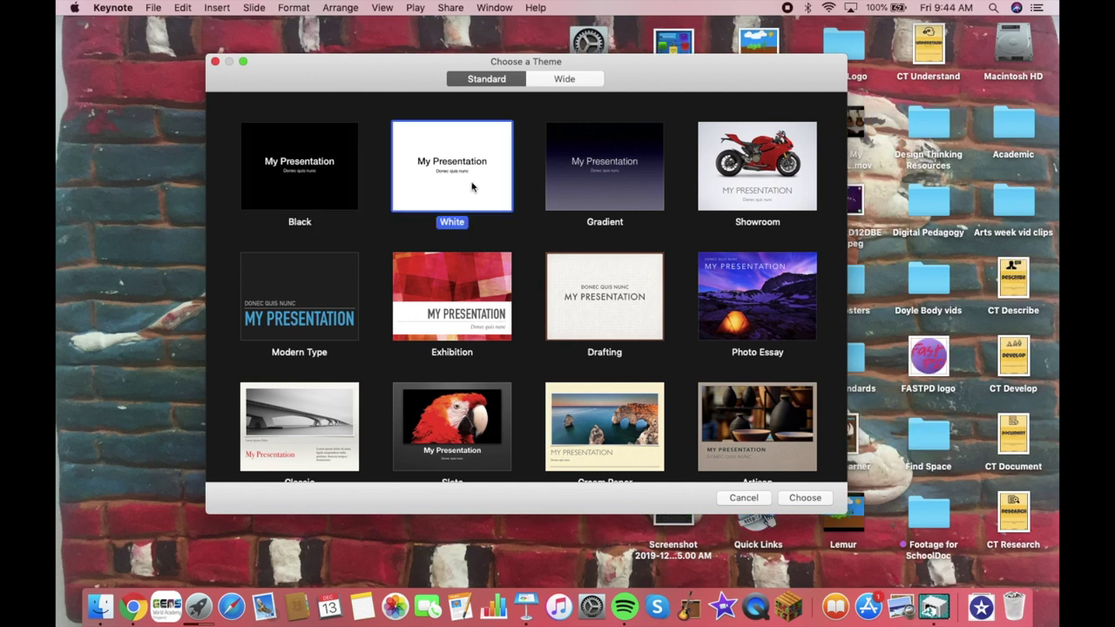
- Create the White-theme presentation and delete its title and body placeholders
click(815, 499)
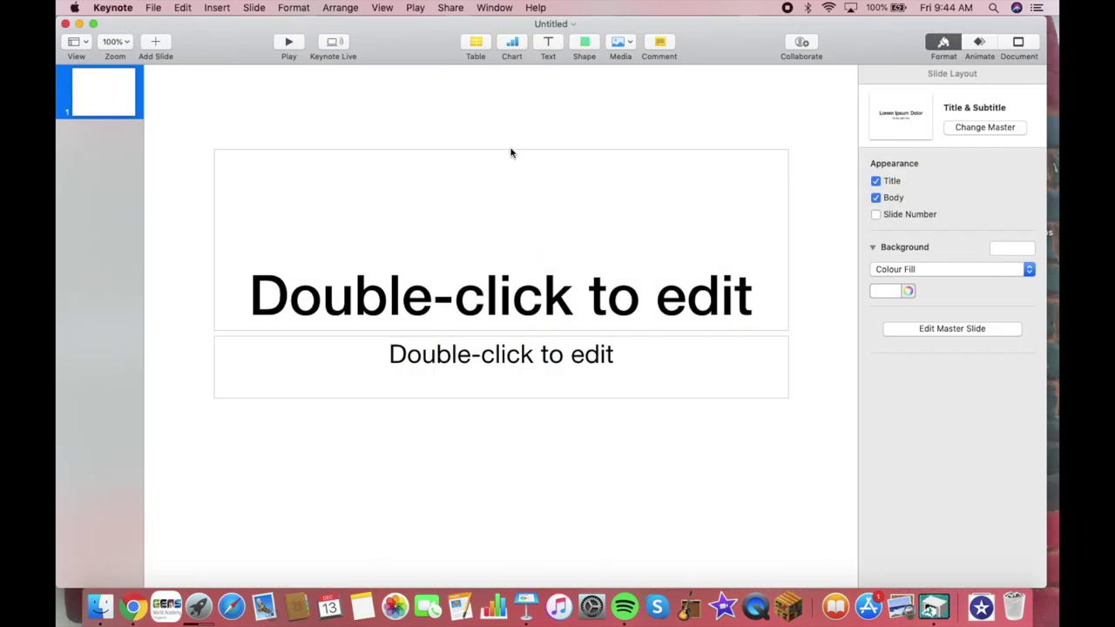
click(510, 152)
key(Delete)
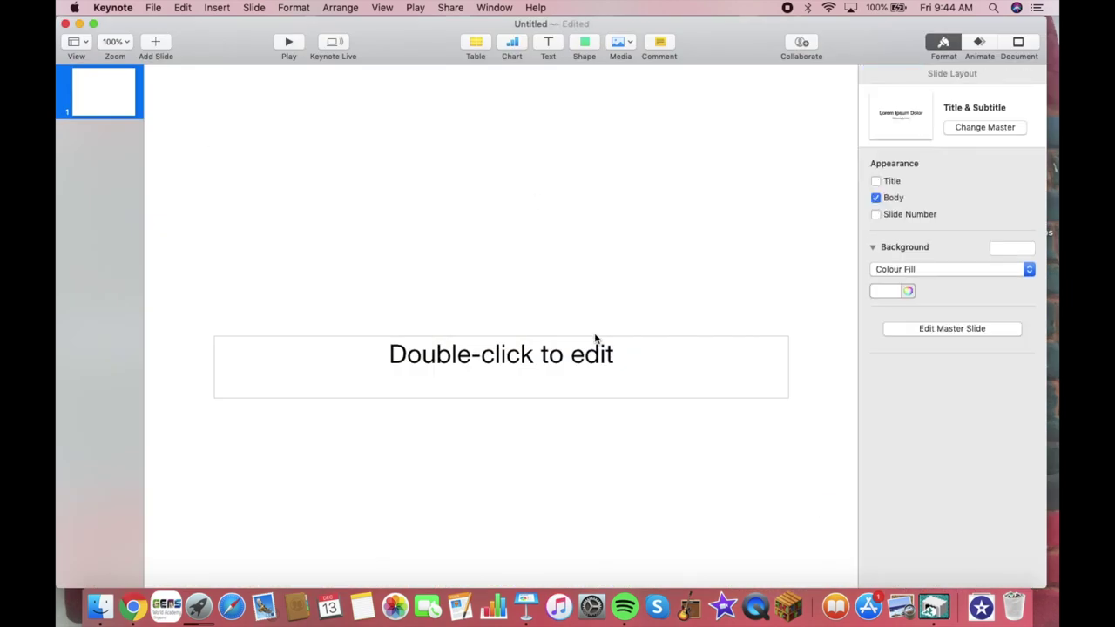
click(596, 339)
key(Delete)
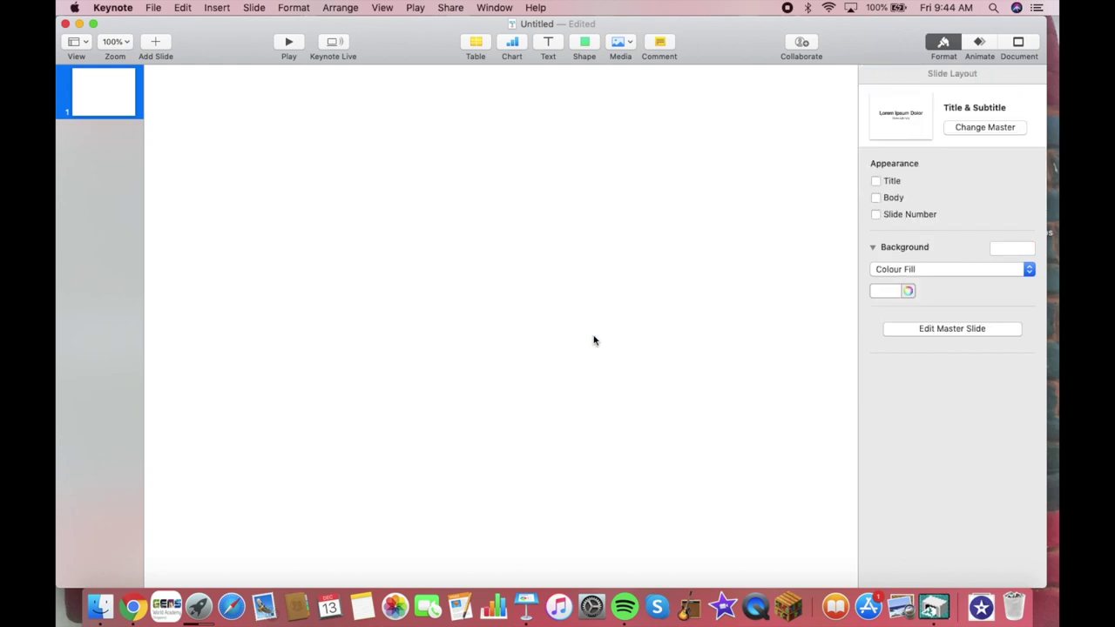
- Fill the slide background with solid green and set the zoom to 75%
click(895, 292)
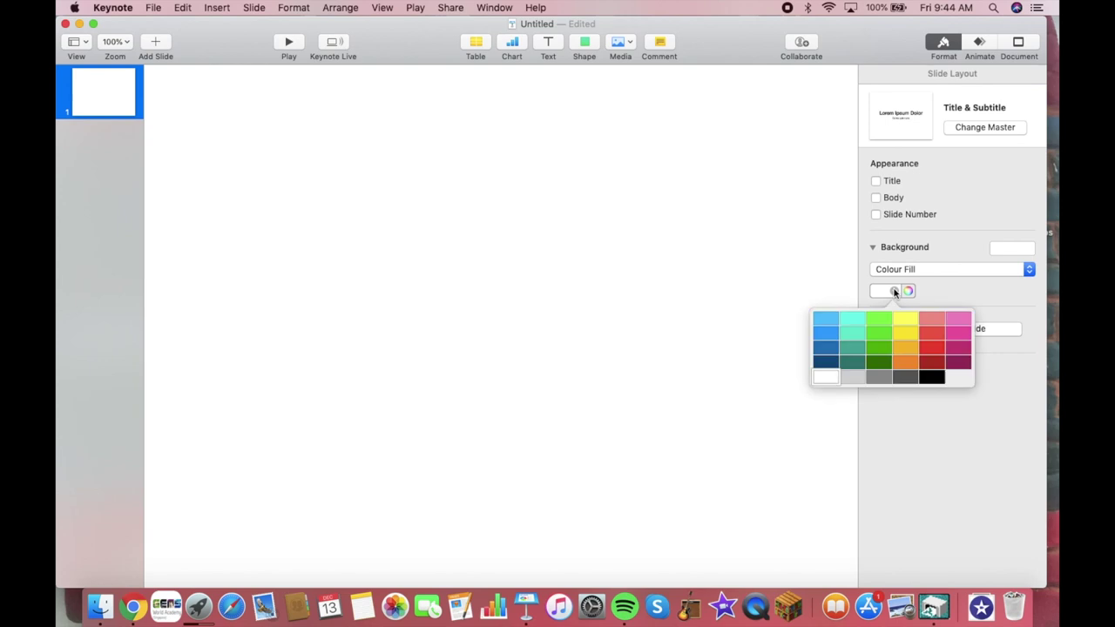
click(883, 348)
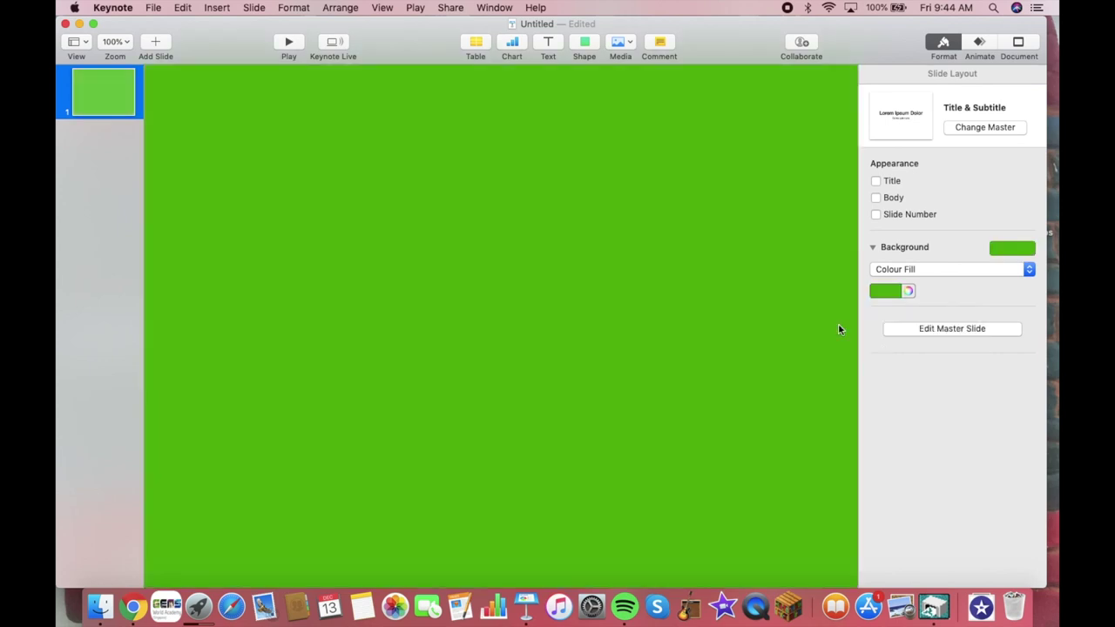
click(115, 41)
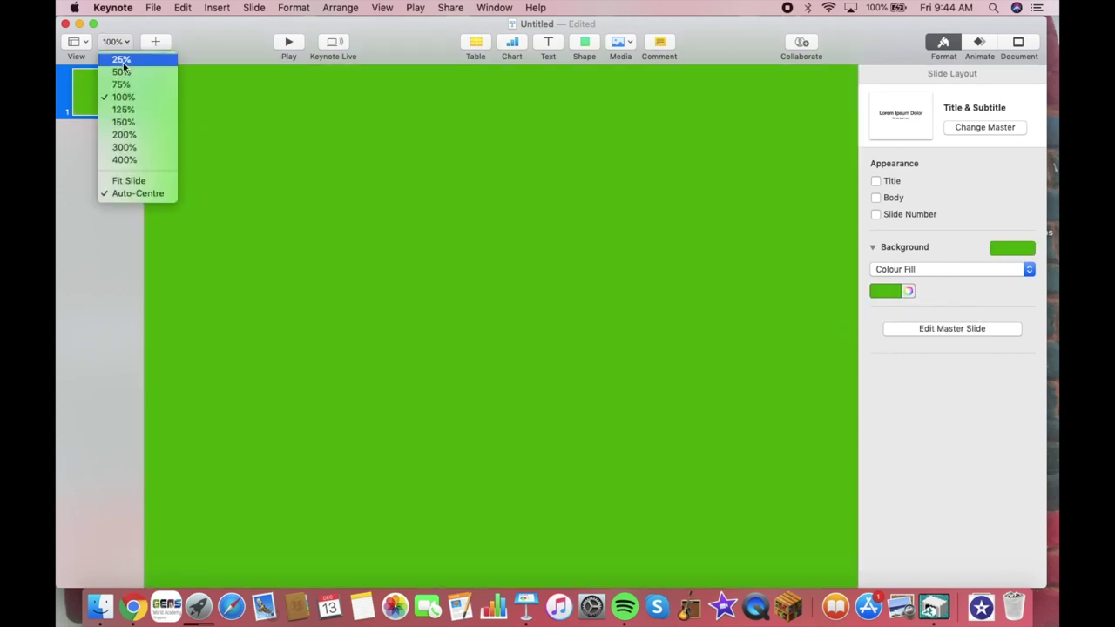
click(121, 84)
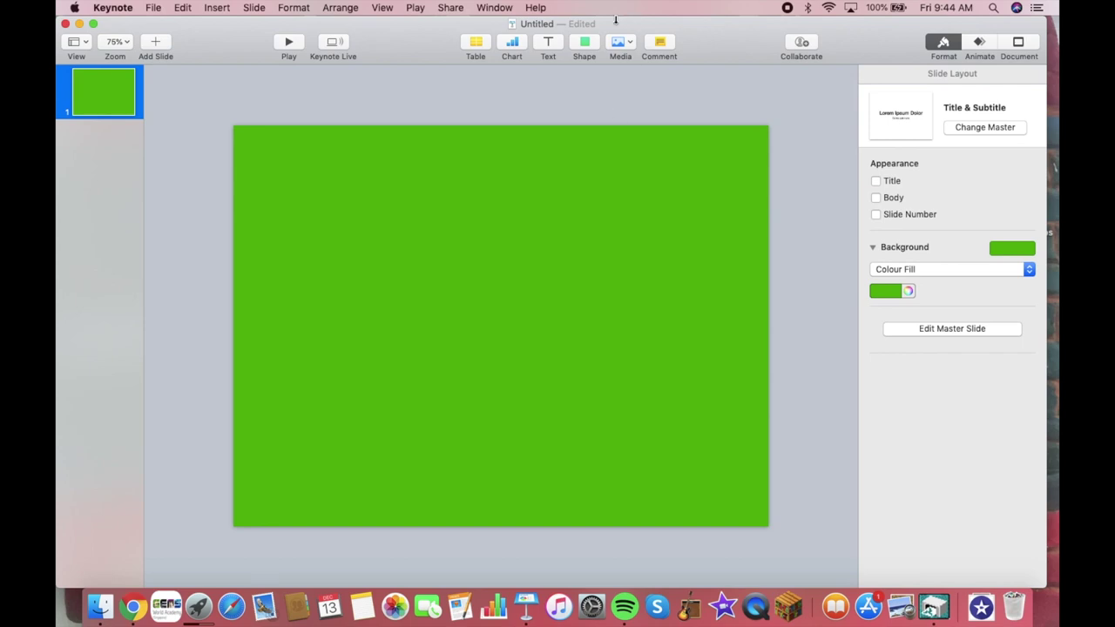
- Insert the Science rocket shape, enlarge it, and move it to the lower left
click(586, 42)
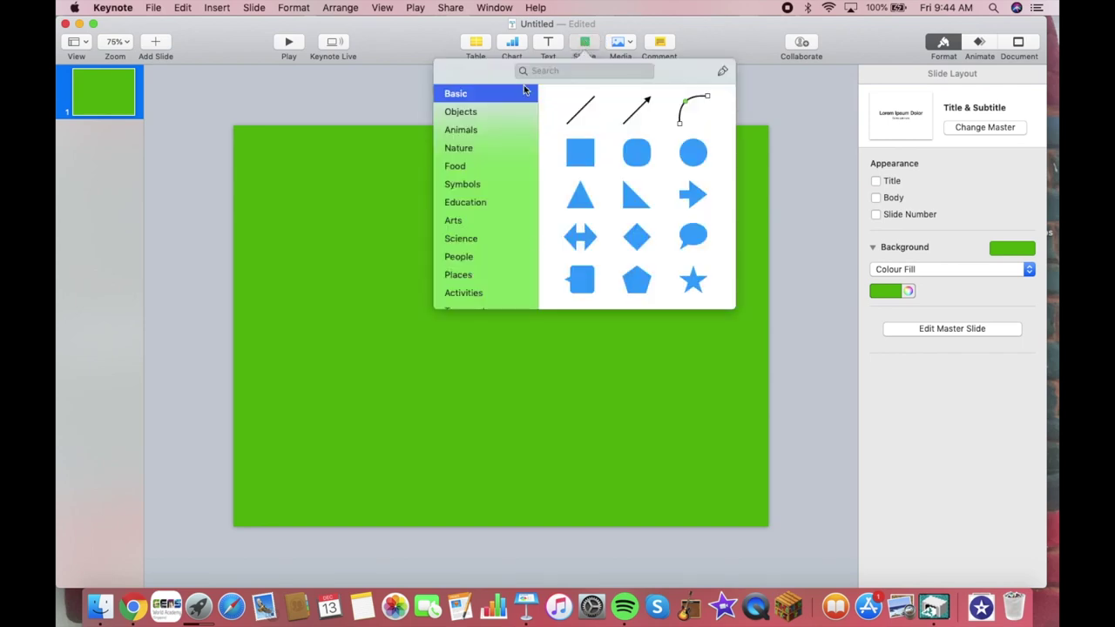
click(462, 238)
click(581, 270)
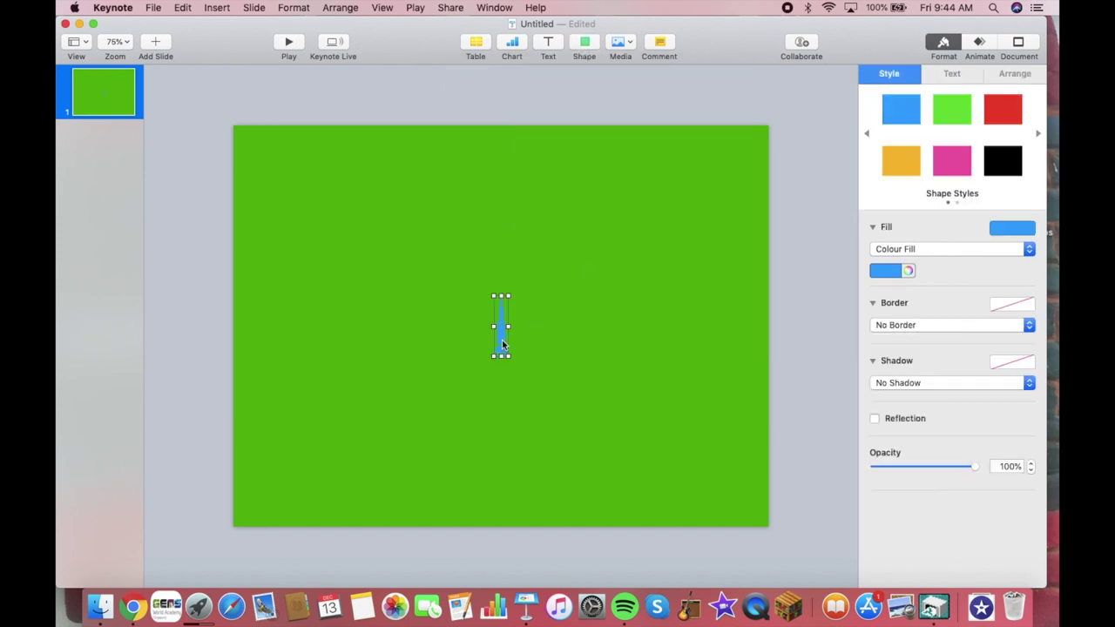
drag(509, 358, 592, 451)
mouse_move(517, 423)
mouse_down()
mouse_move(502, 413)
mouse_move(301, 439)
mouse_move(300, 424)
mouse_up()
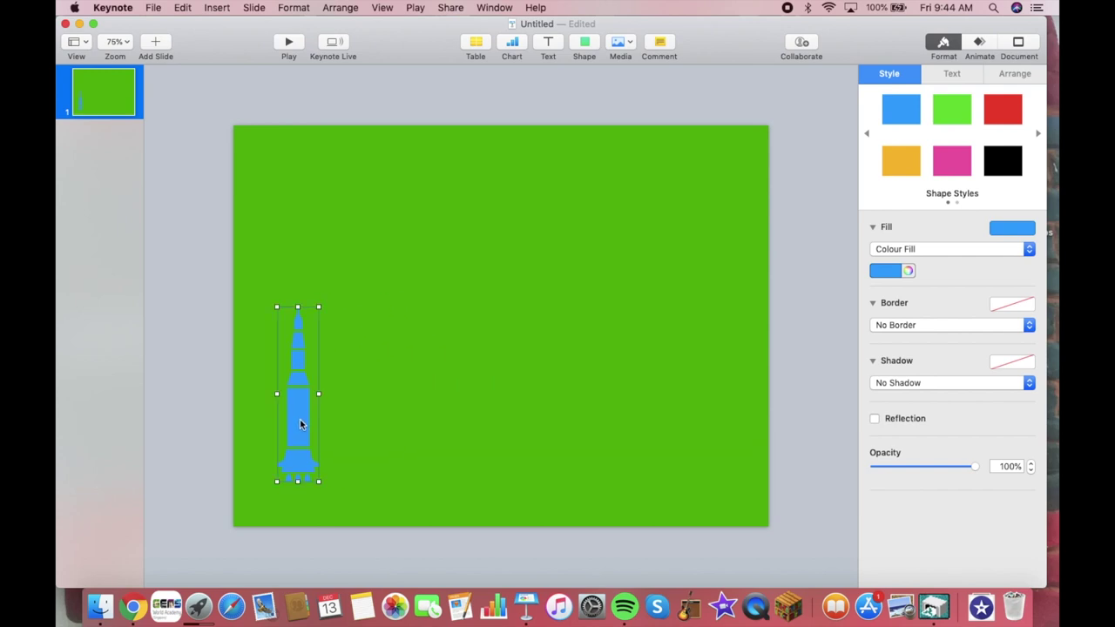
mouse_move(299, 424)
mouse_down()
mouse_move(299, 447)
mouse_move(299, 423)
mouse_up()
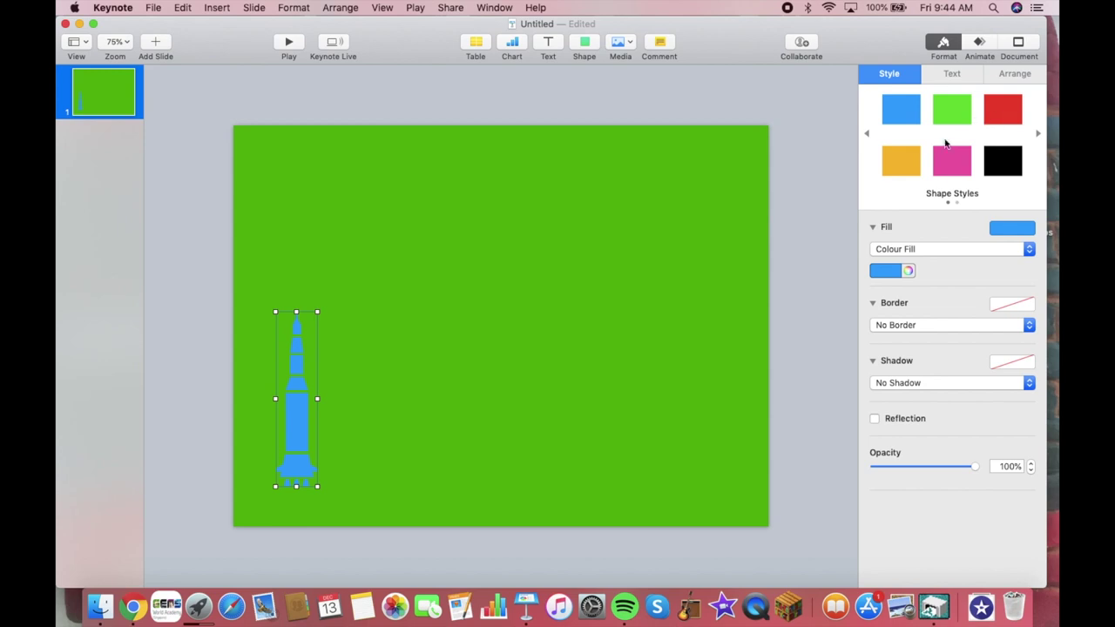
- Change the rocket's fill to pink, make it slightly taller, and shift it up a little
click(894, 271)
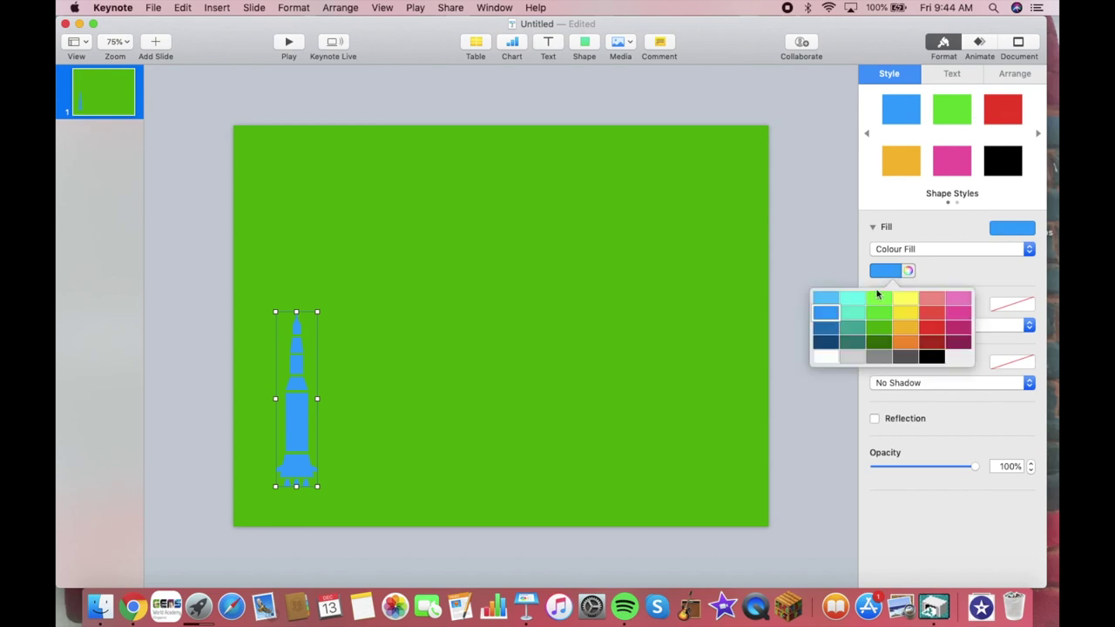
click(855, 330)
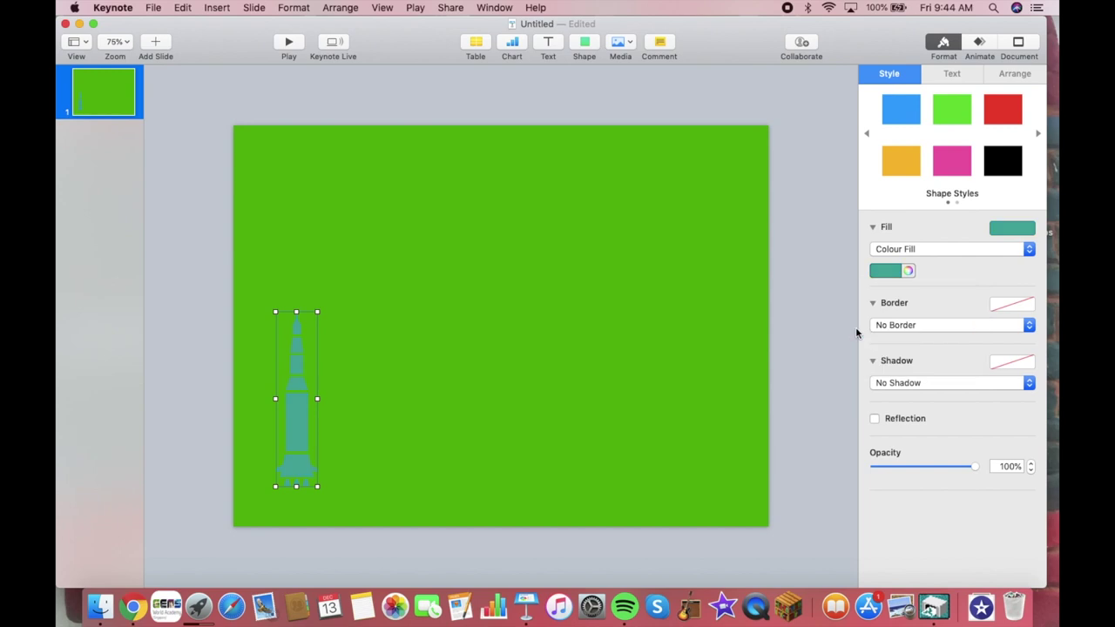
click(895, 273)
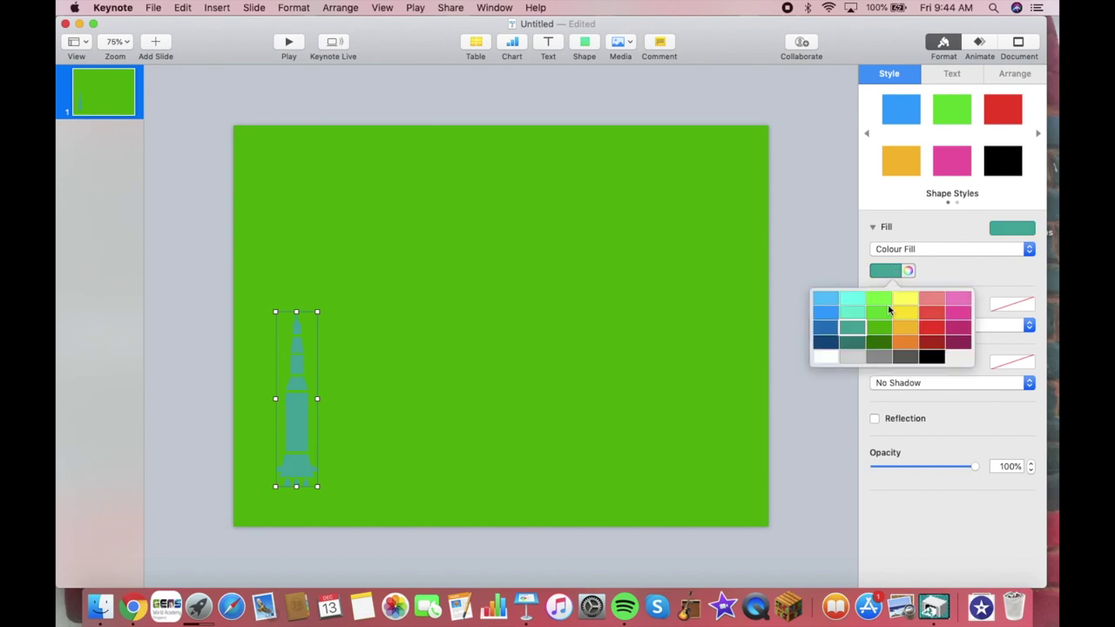
click(959, 313)
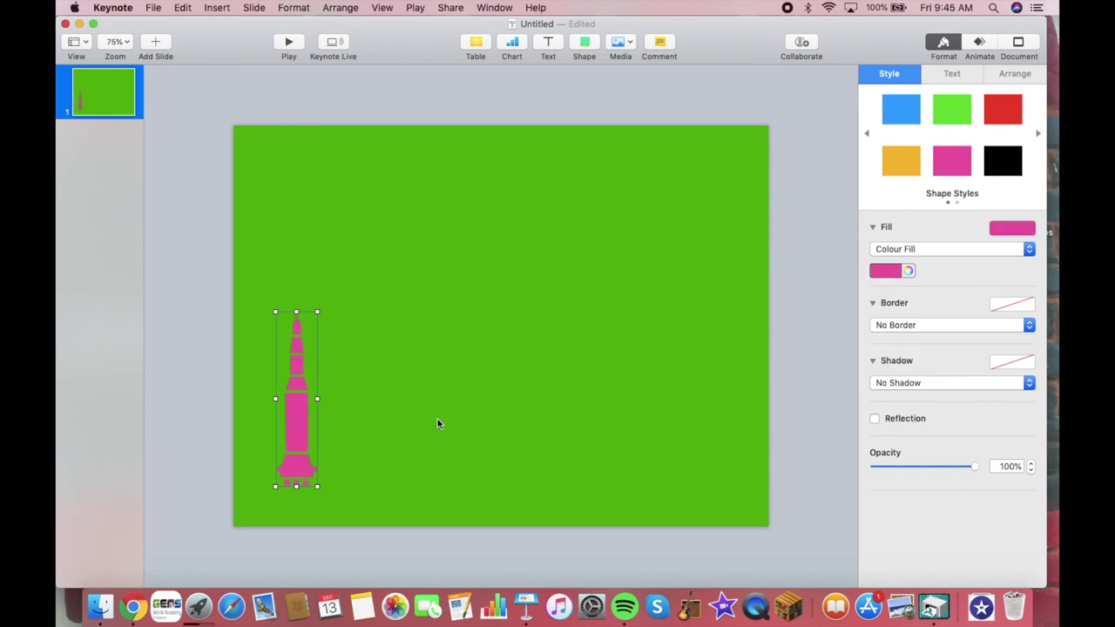
drag(317, 486, 338, 495)
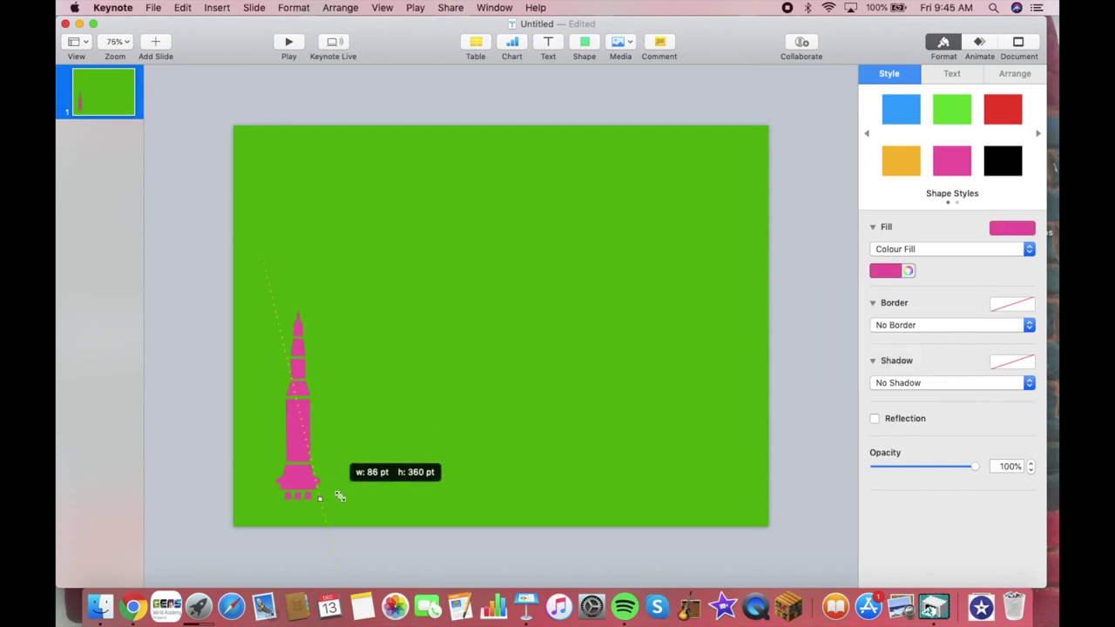
drag(304, 453, 300, 422)
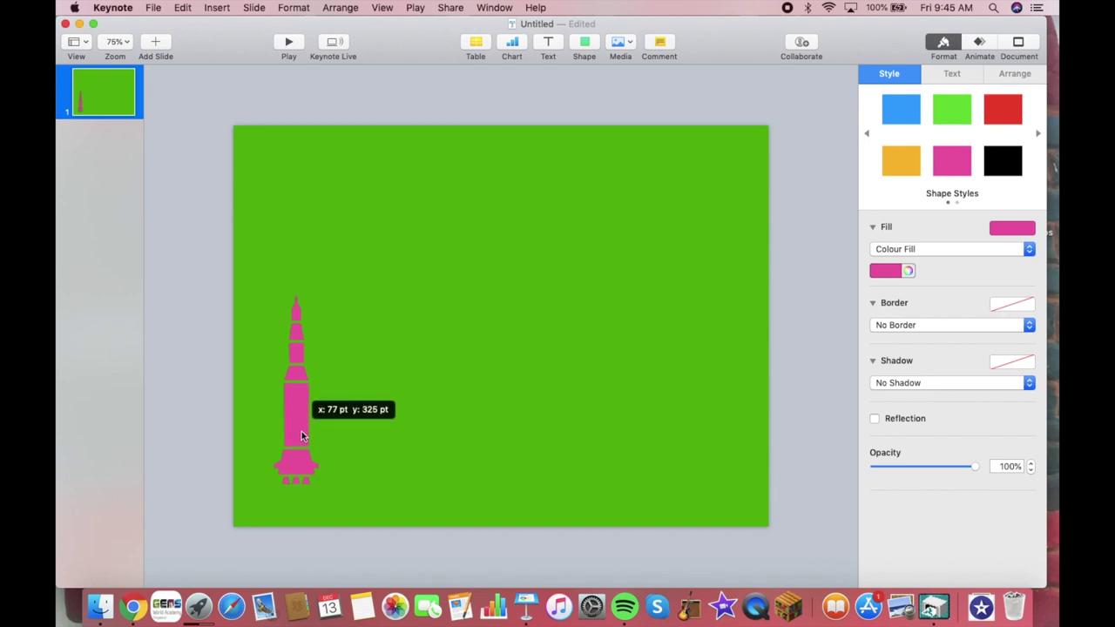
- Browse the shape library down to Symbols and insert the flame beside the rocket
click(357, 397)
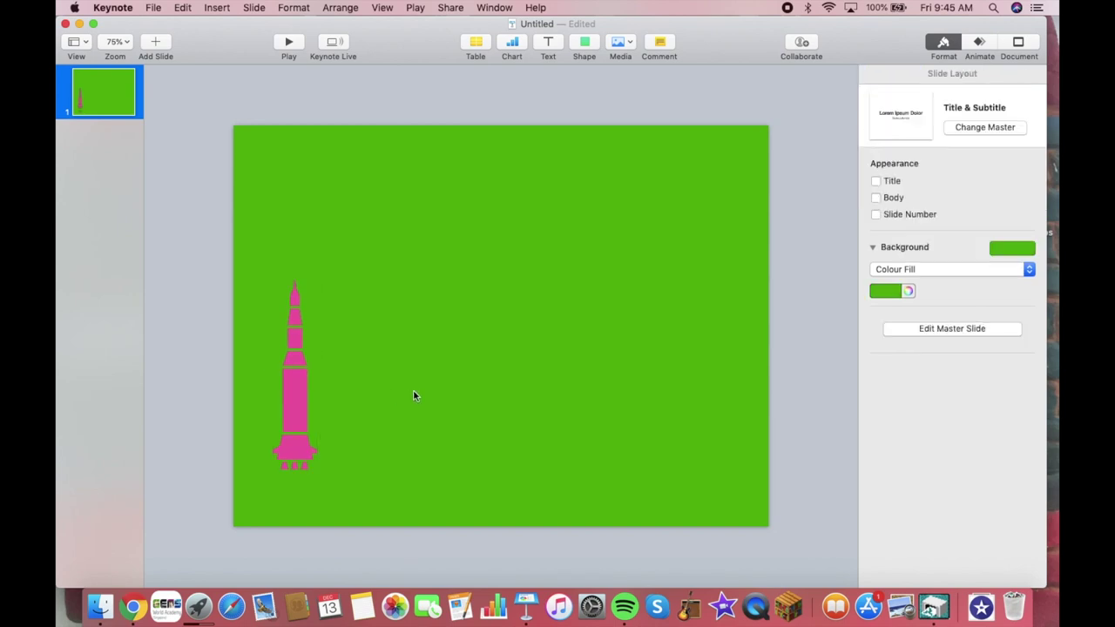
click(585, 46)
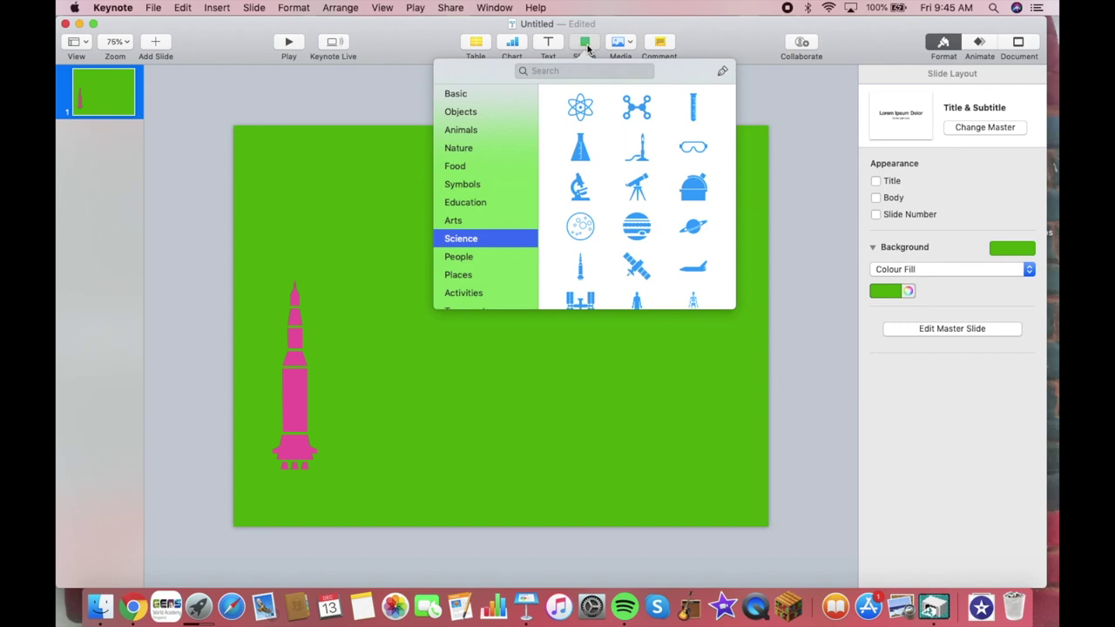
click(458, 148)
scroll(663, 200, down, 2)
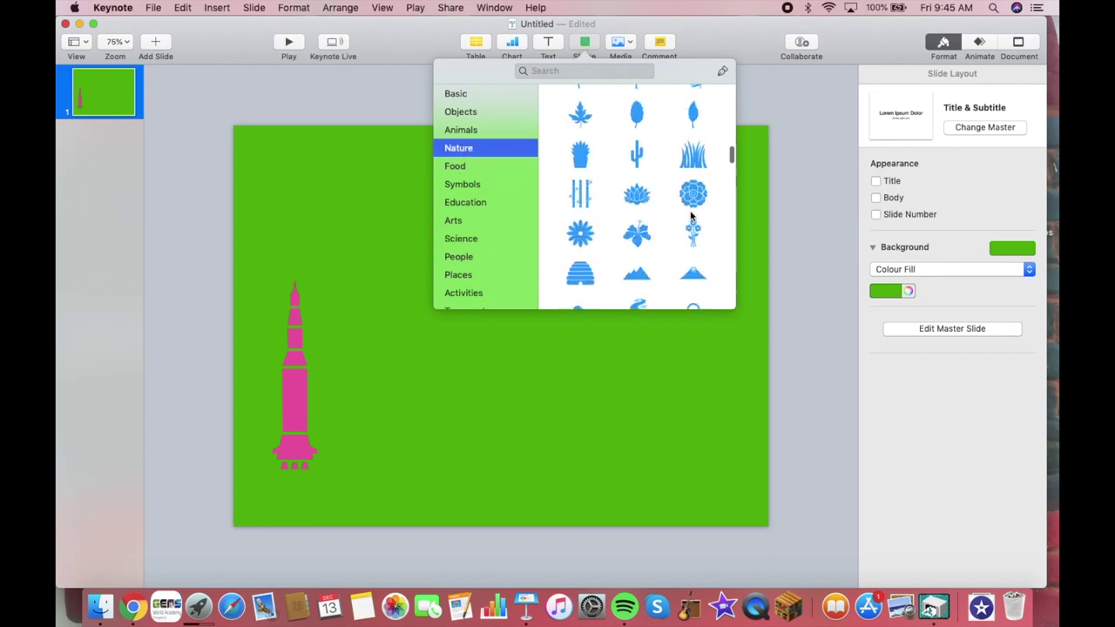
scroll(691, 215, down, 3)
scroll(691, 216, down, 2)
scroll(691, 216, down, 2)
scroll(691, 215, down, 2)
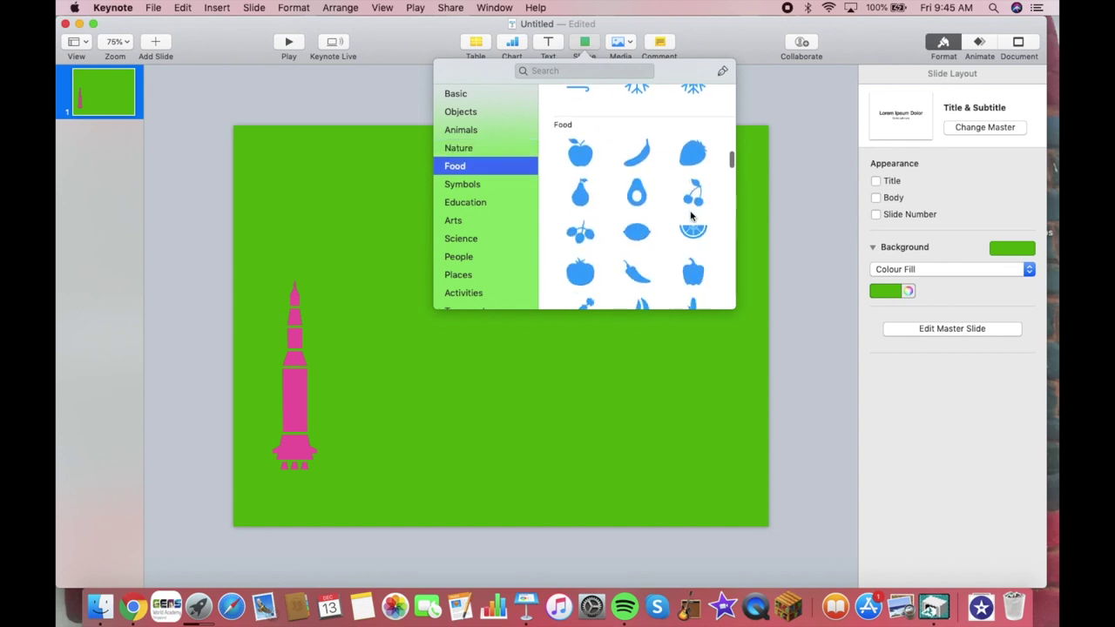
scroll(691, 215, down, 2)
scroll(691, 216, down, 2)
scroll(691, 215, down, 2)
scroll(691, 215, down, 2)
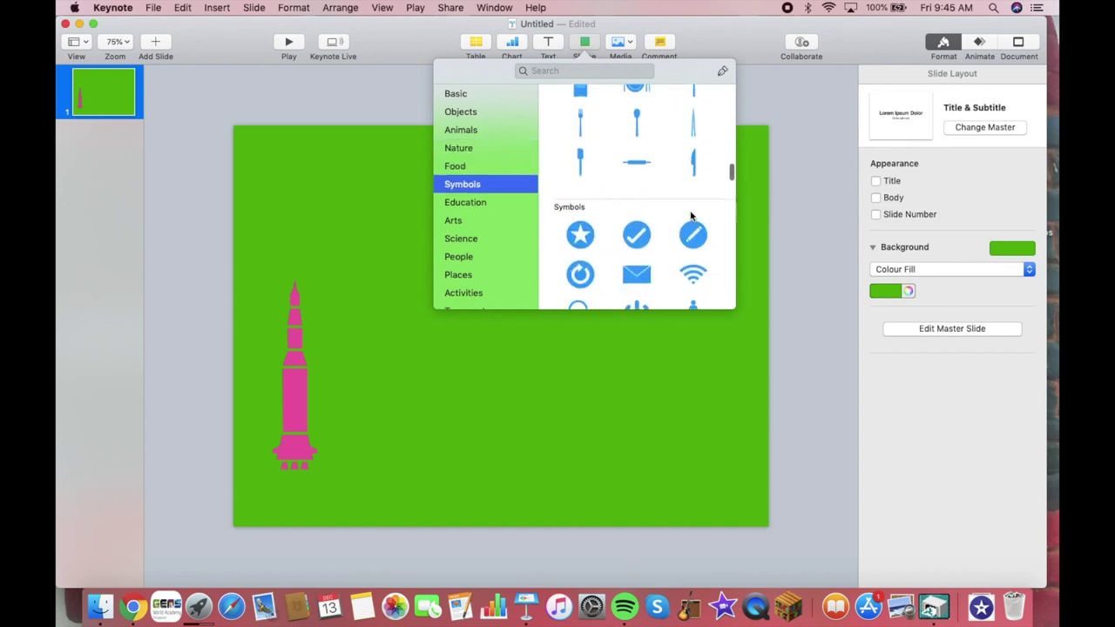
scroll(691, 215, down, 2)
scroll(691, 215, down, 2)
scroll(691, 216, down, 2)
scroll(691, 215, down, 2)
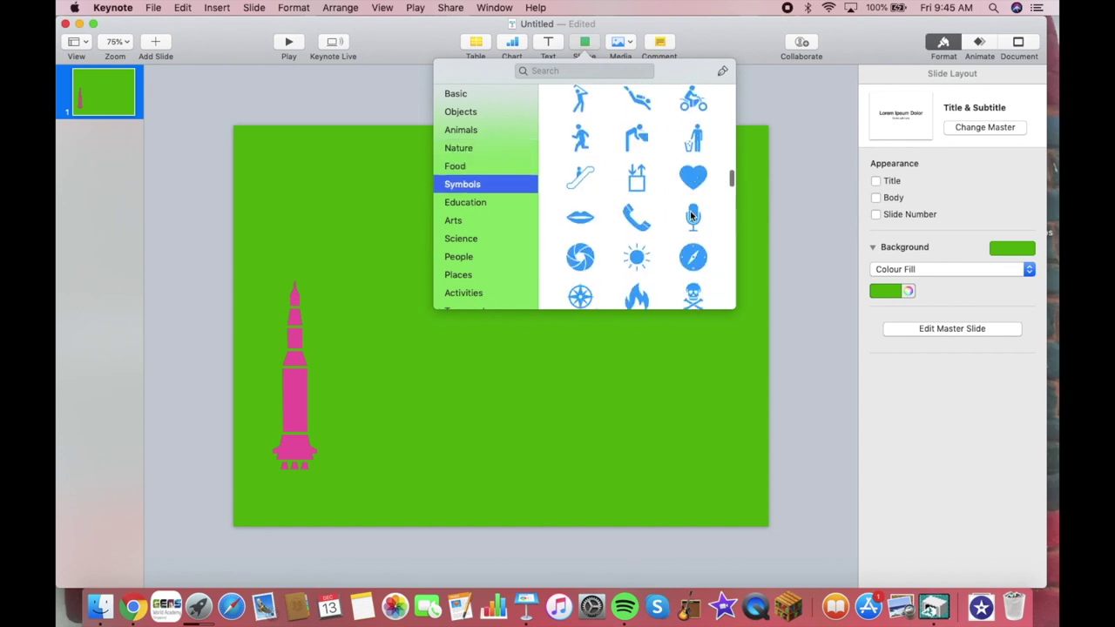
scroll(691, 215, down, 1)
scroll(691, 215, down, 2)
scroll(690, 215, down, 1)
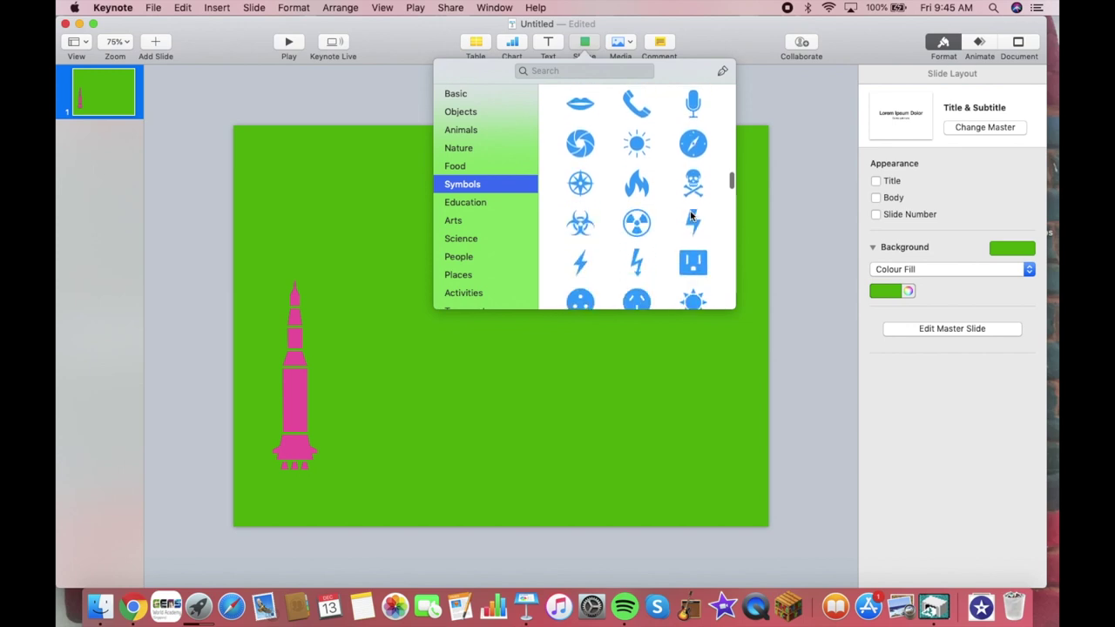
click(637, 188)
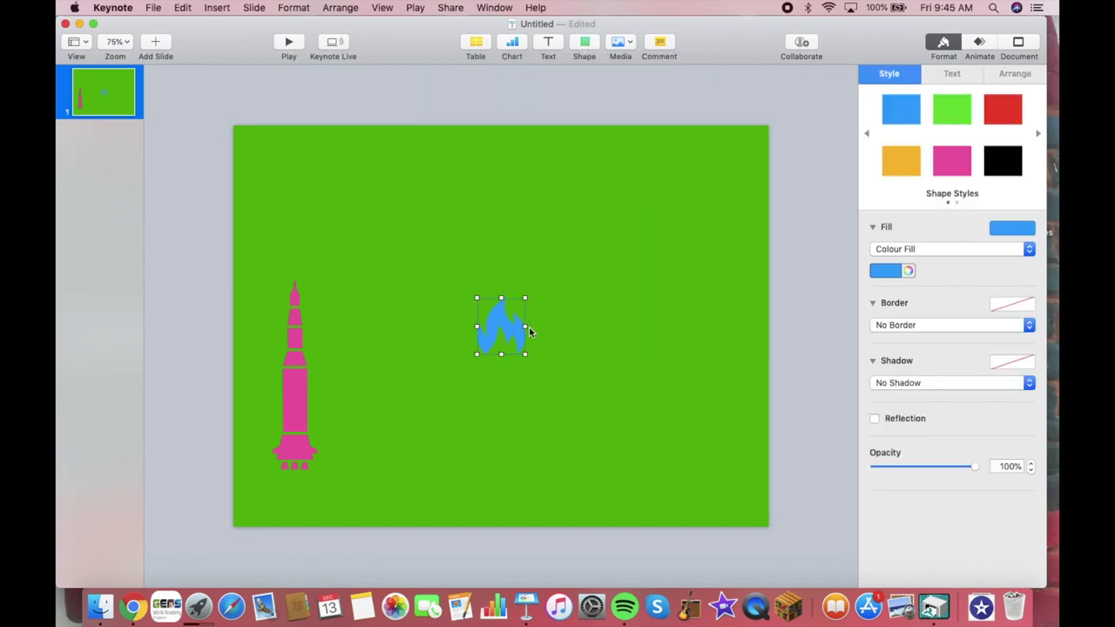
- Flip the flame vertically, make it red, and shrink it under the rocket's base
click(1023, 75)
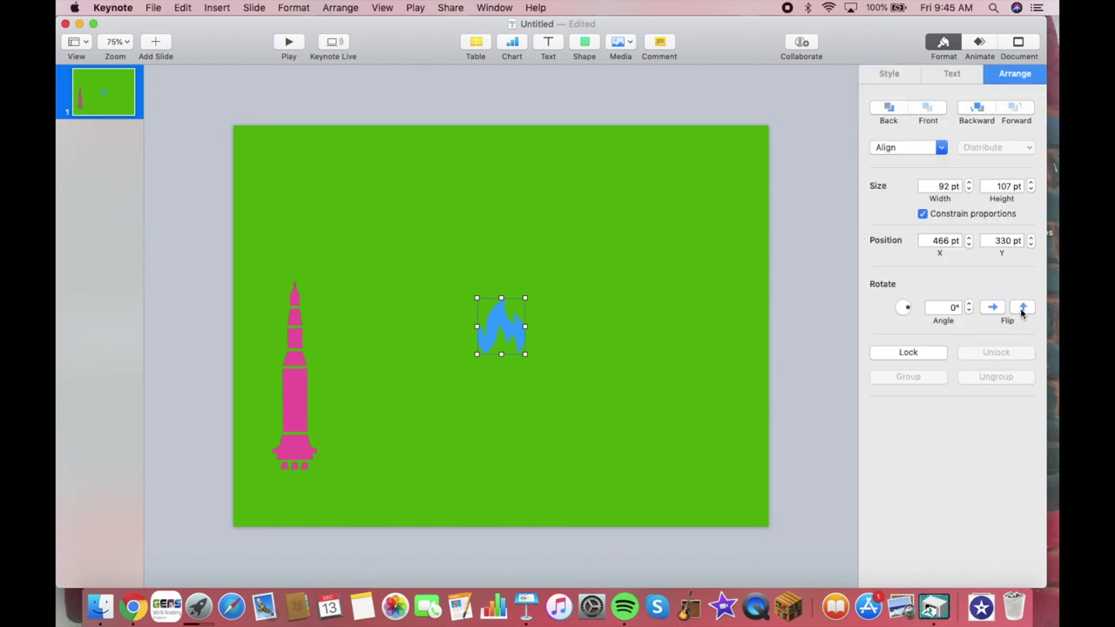
click(1022, 308)
click(892, 79)
click(1001, 112)
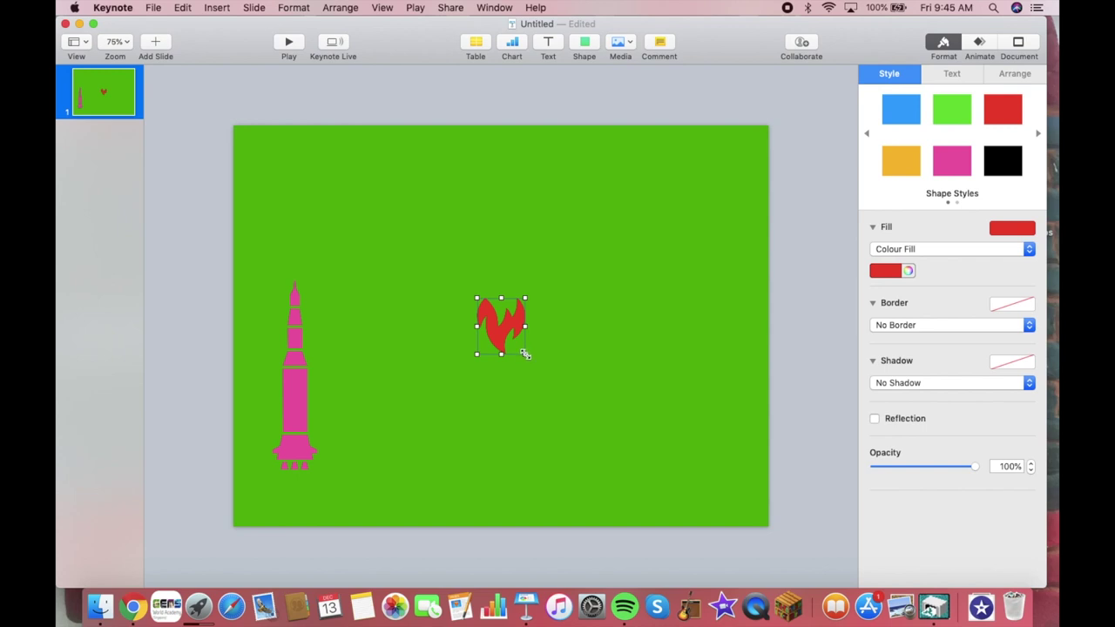
mouse_move(525, 354)
mouse_down()
mouse_move(491, 346)
mouse_move(298, 498)
mouse_up()
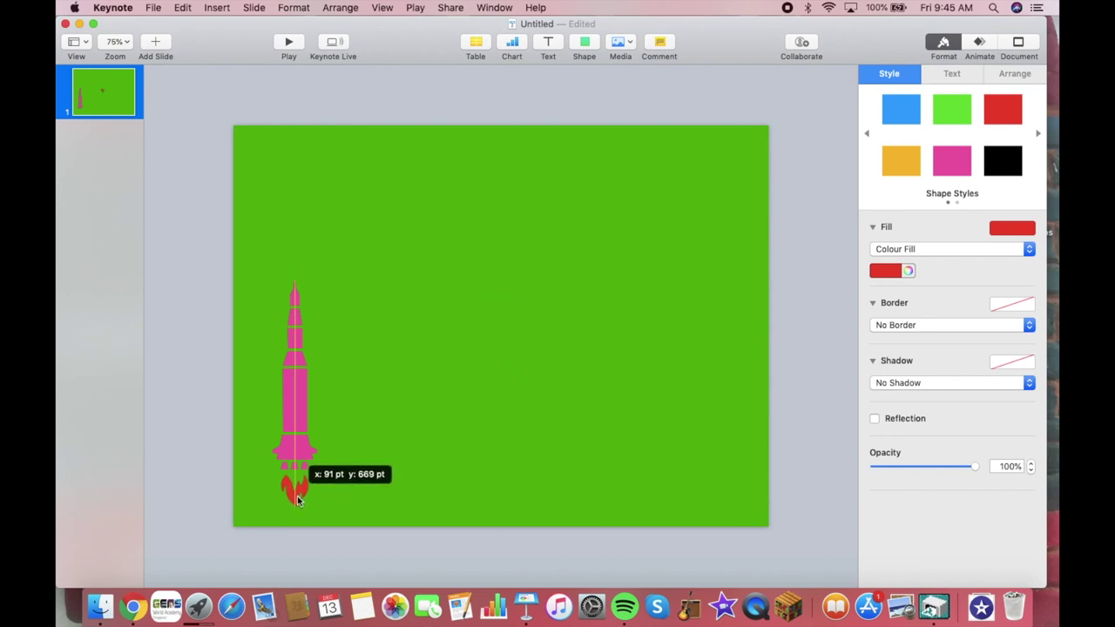
click(404, 459)
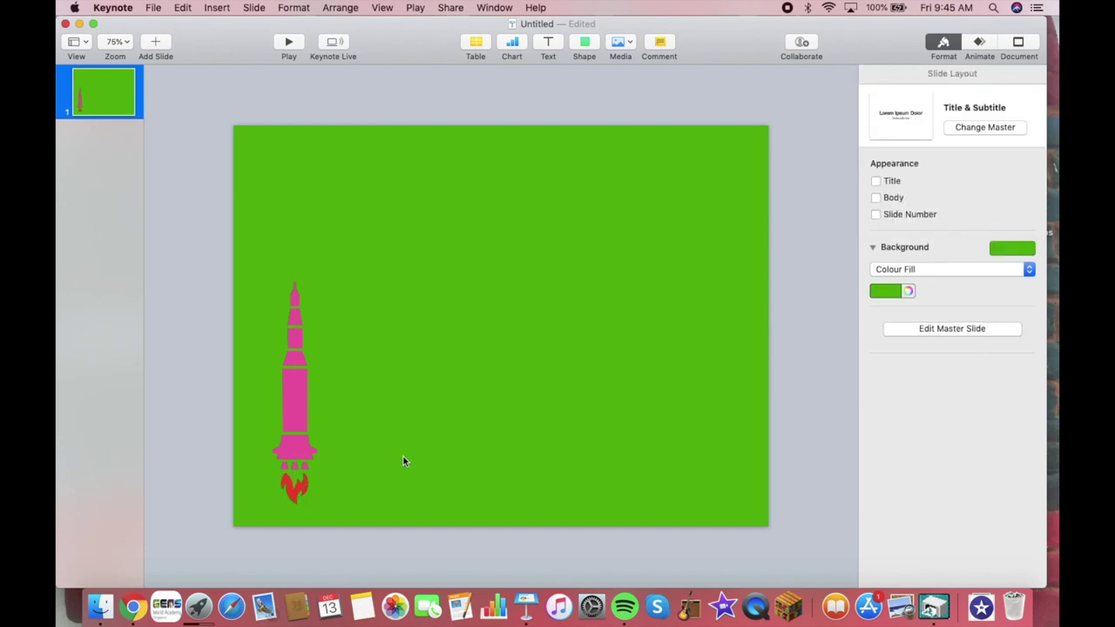
- Select the pink rocket and red flame together and Group them
click(303, 388)
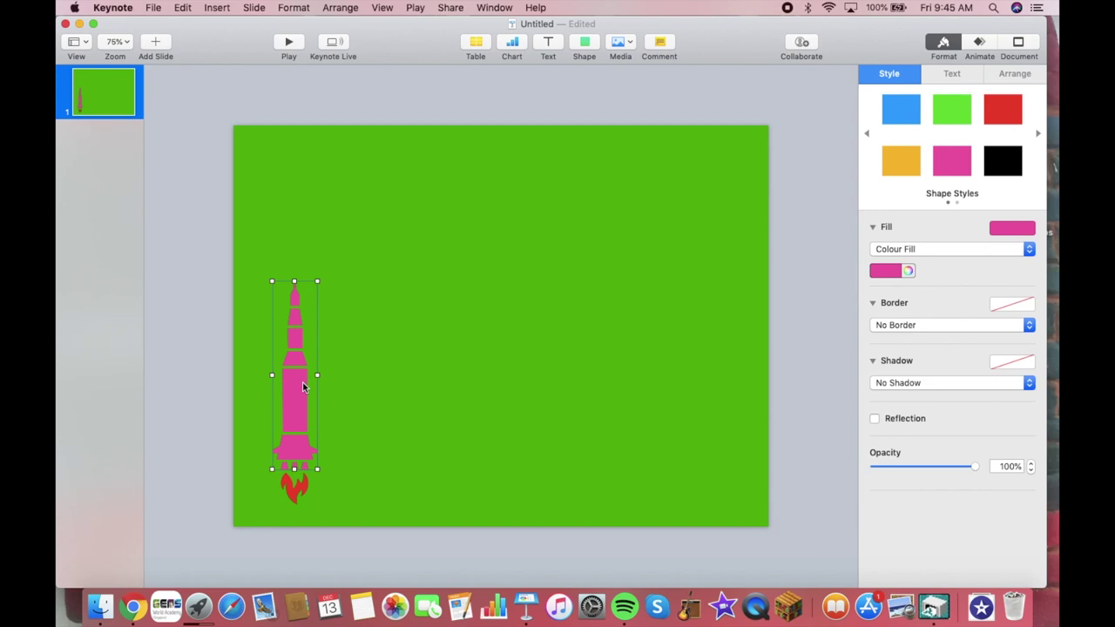
shift+click(302, 492)
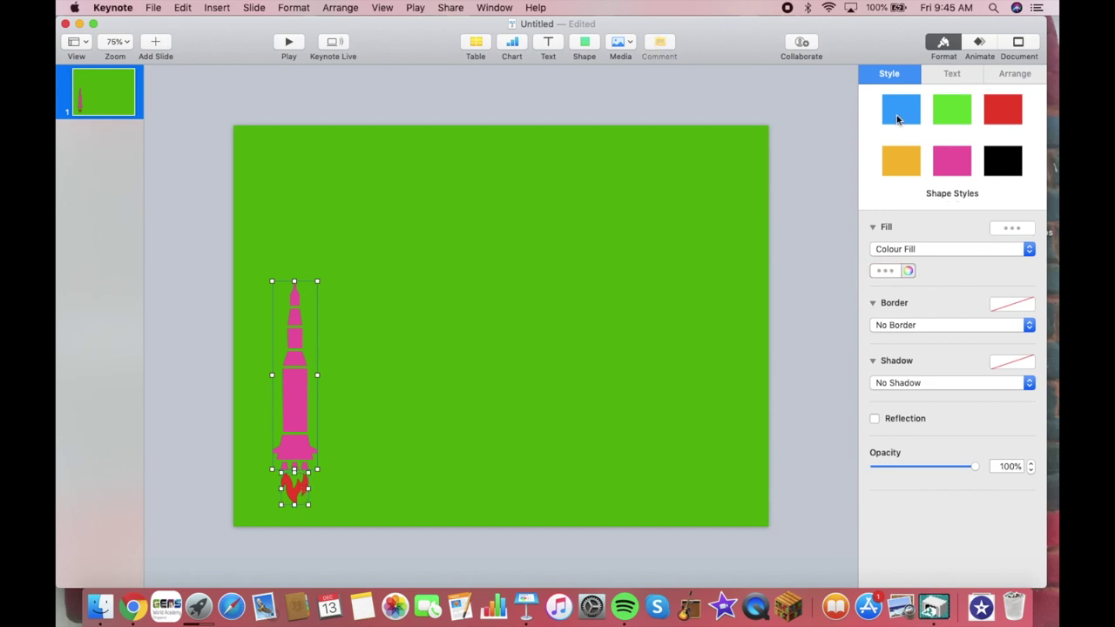
click(1012, 77)
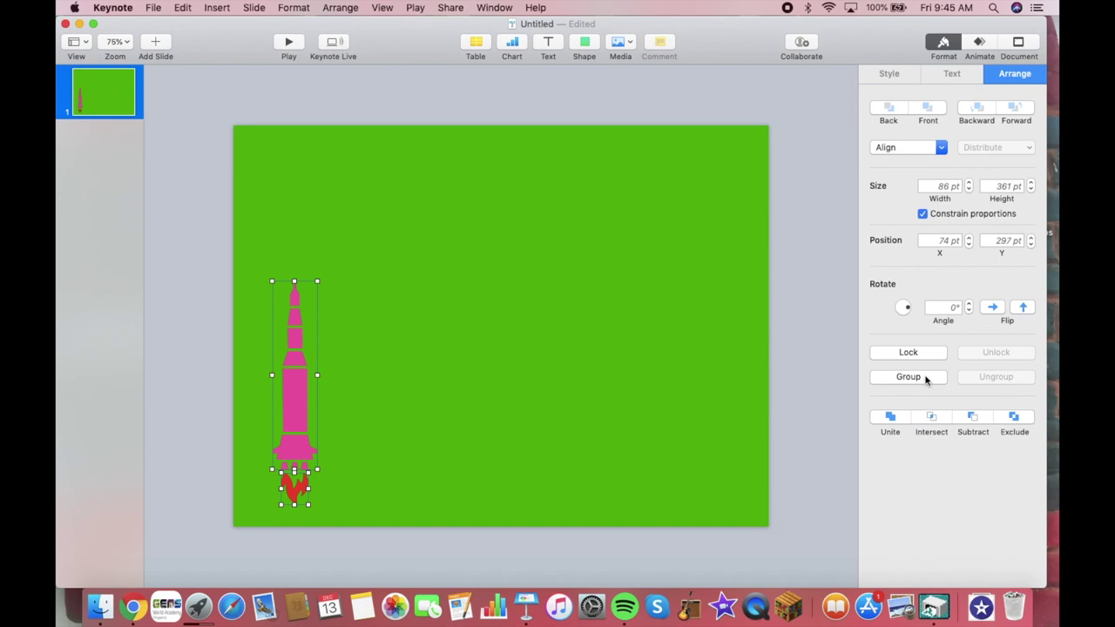
click(911, 379)
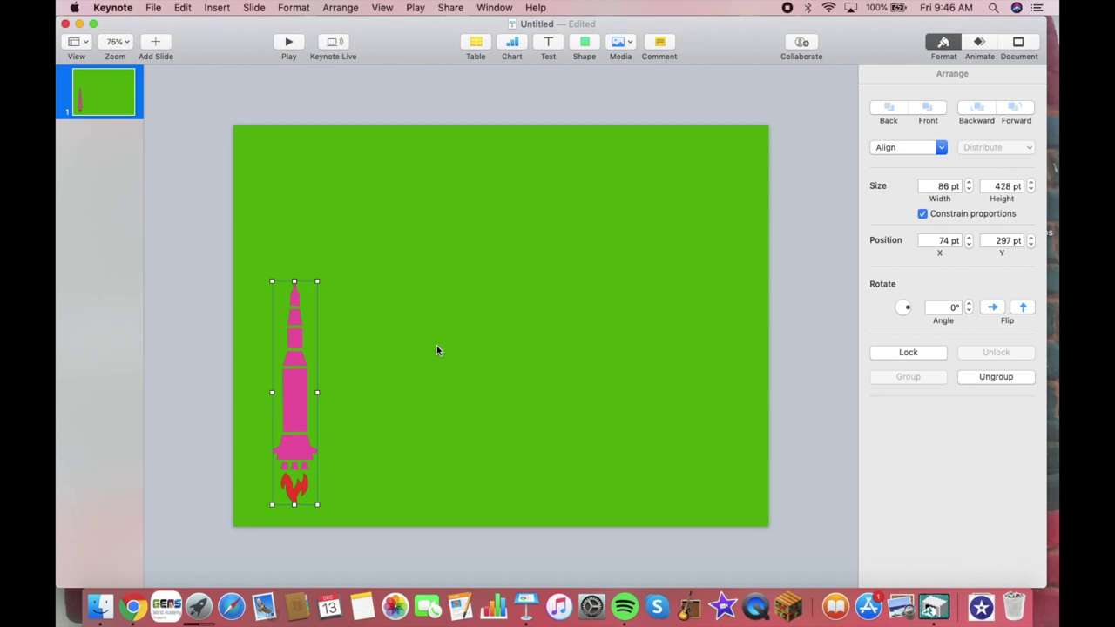
- Add a Move action to the rocket group, ending straight above the slide's top edge
click(981, 45)
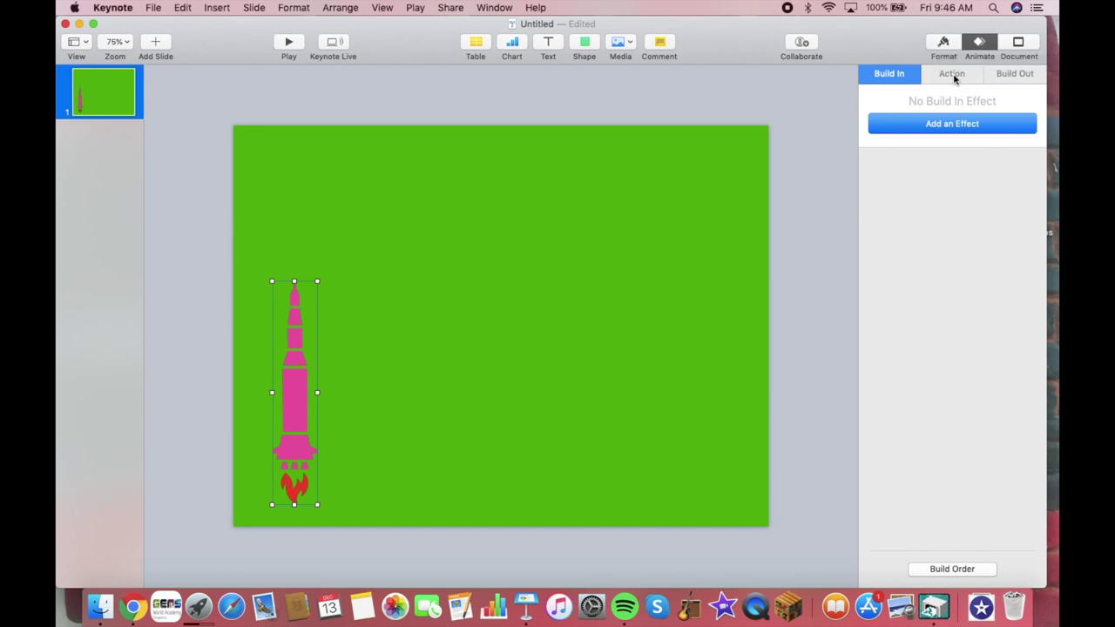
click(952, 74)
click(958, 127)
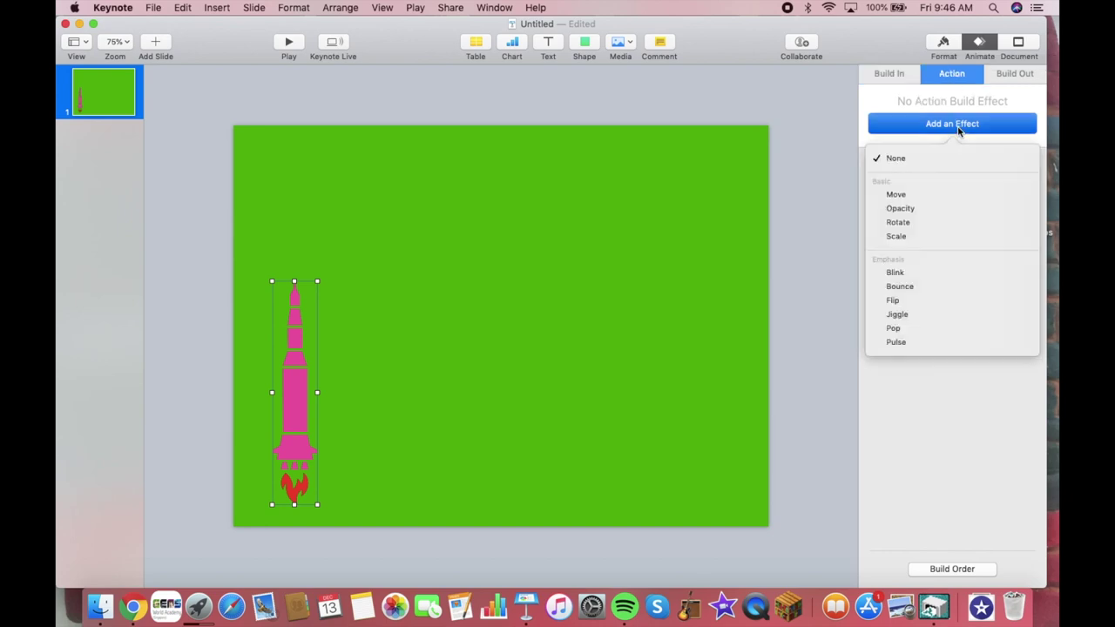
click(913, 195)
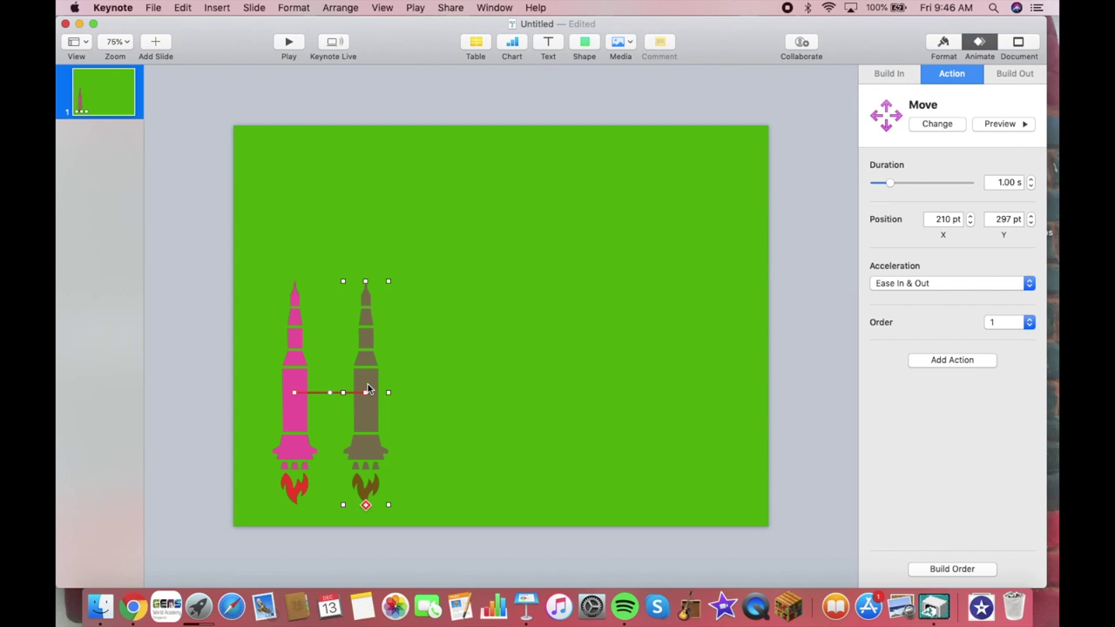
mouse_move(368, 390)
mouse_down()
mouse_move(297, 219)
mouse_move(300, 5)
mouse_up()
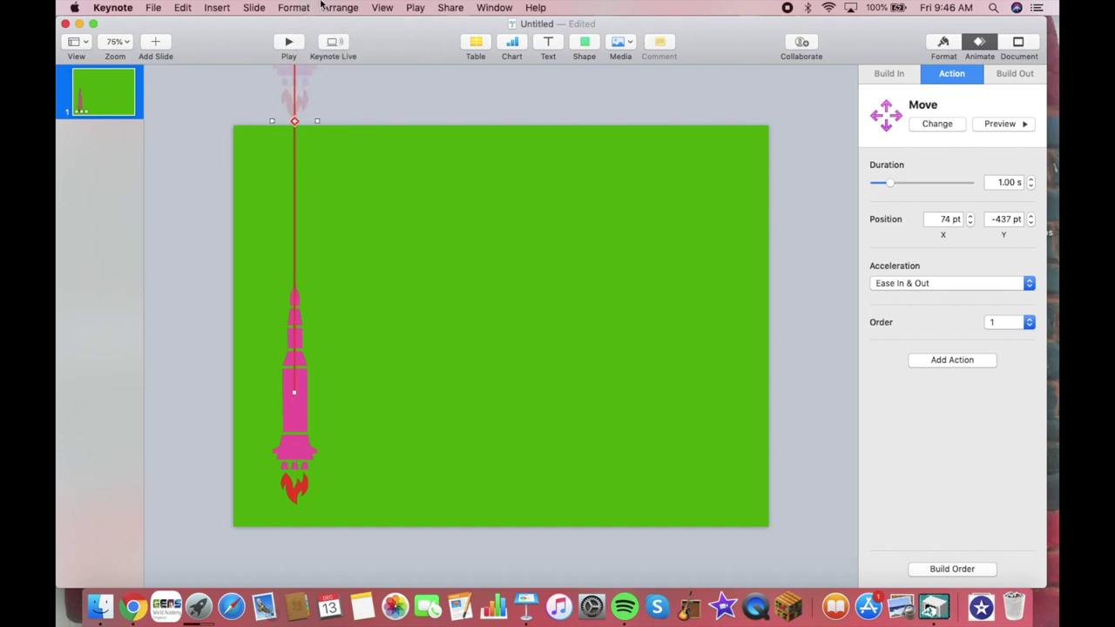
- Preview the Move action, cut its duration from 1.00 to 0.70 s, and preview again
click(1001, 124)
click(1032, 187)
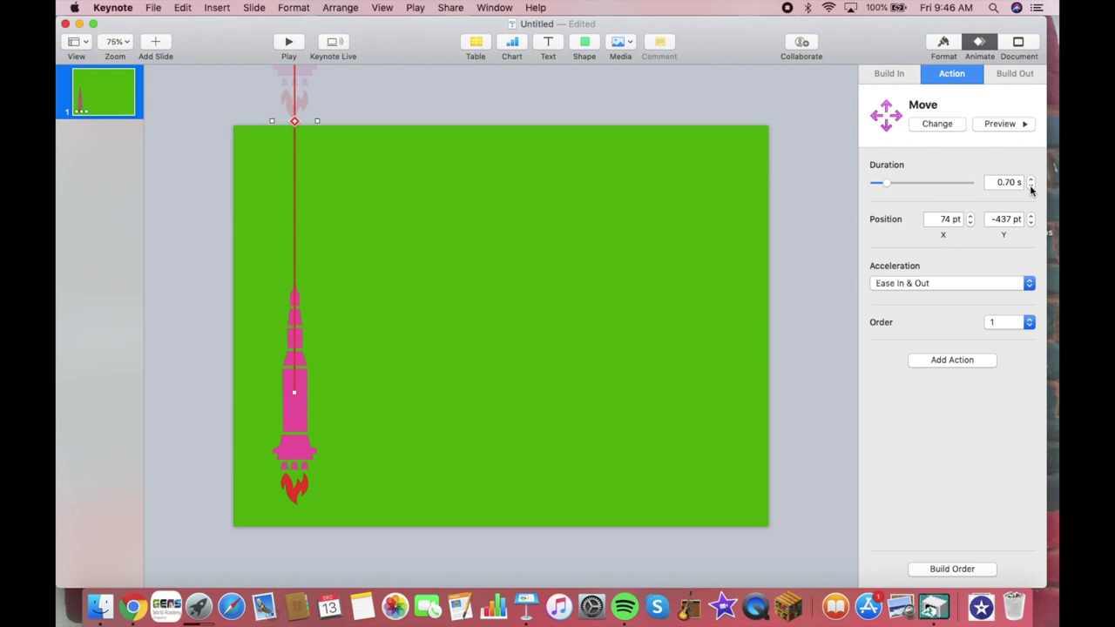
click(1000, 124)
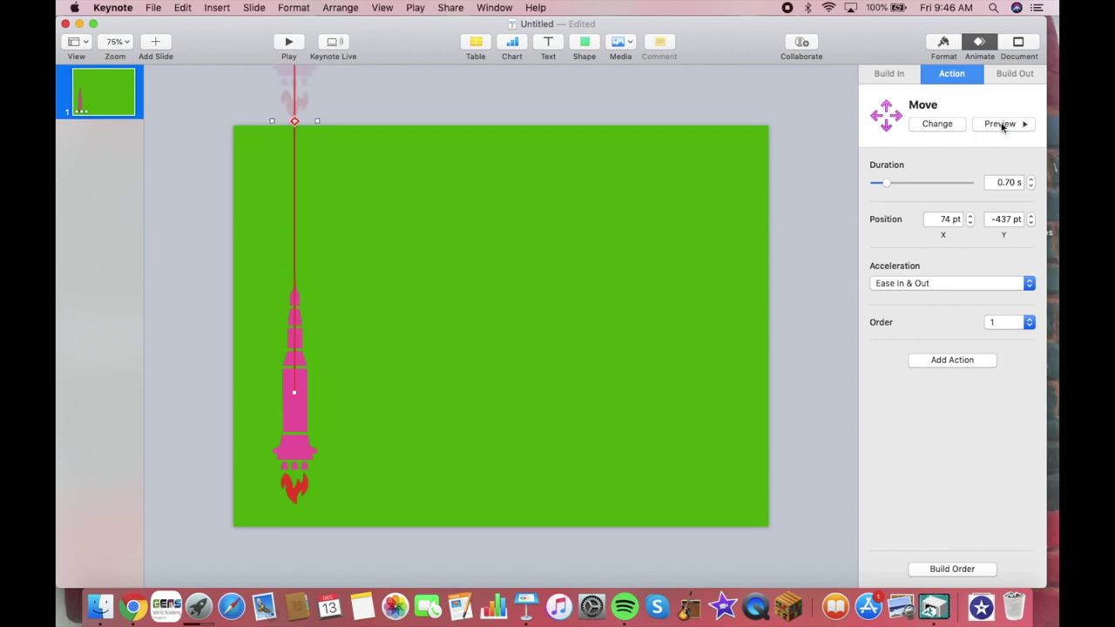